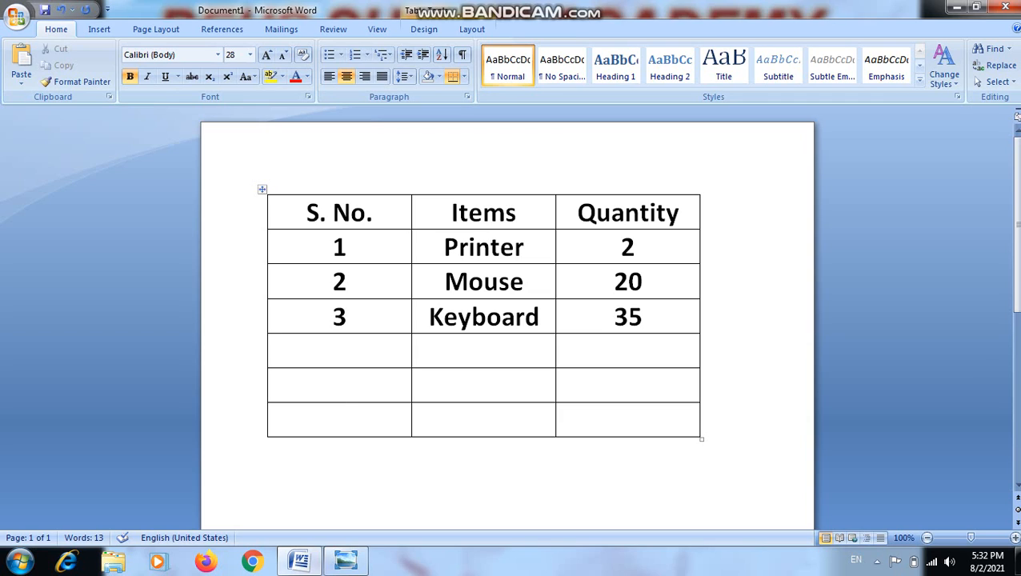
pyautogui.click(636, 248)
pyautogui.click(644, 317)
pyautogui.click(636, 248)
pyautogui.click(644, 282)
pyautogui.click(643, 317)
# Step: Label the first cell of the table's last row "Total Qty."
pyautogui.click(341, 419)
pyautogui.write('Total')
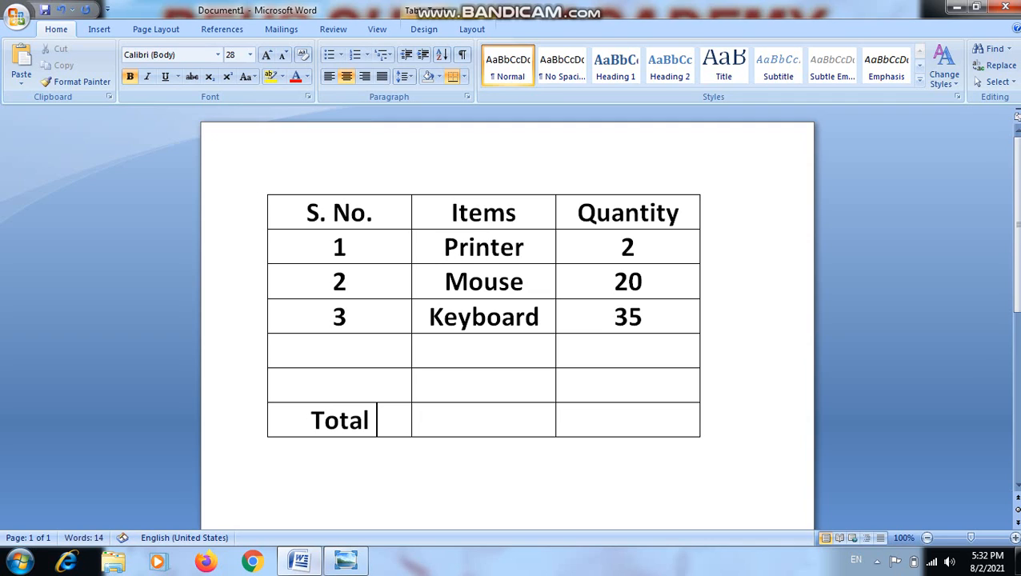
pyautogui.write(' Qty')
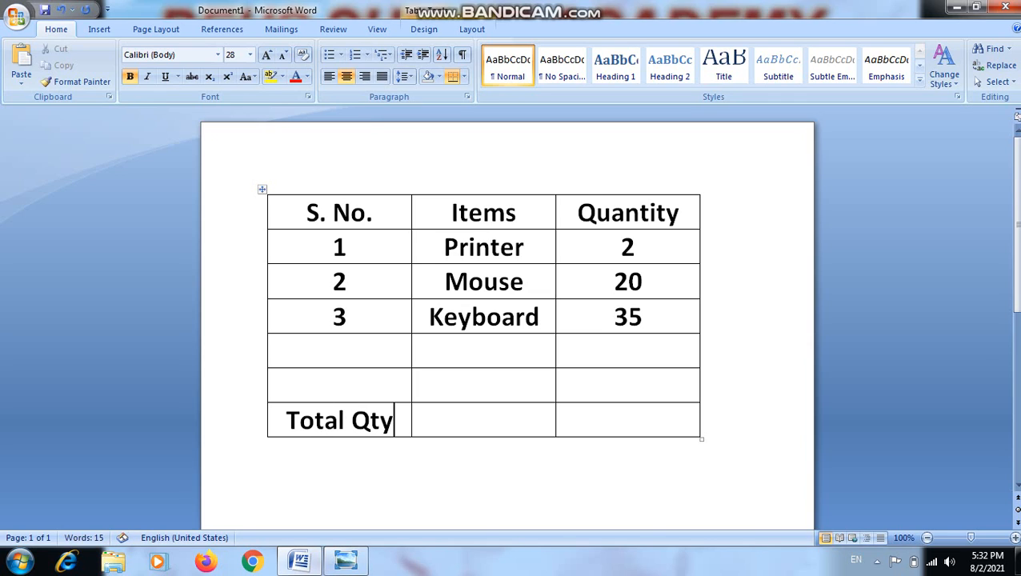
pyautogui.write('.')
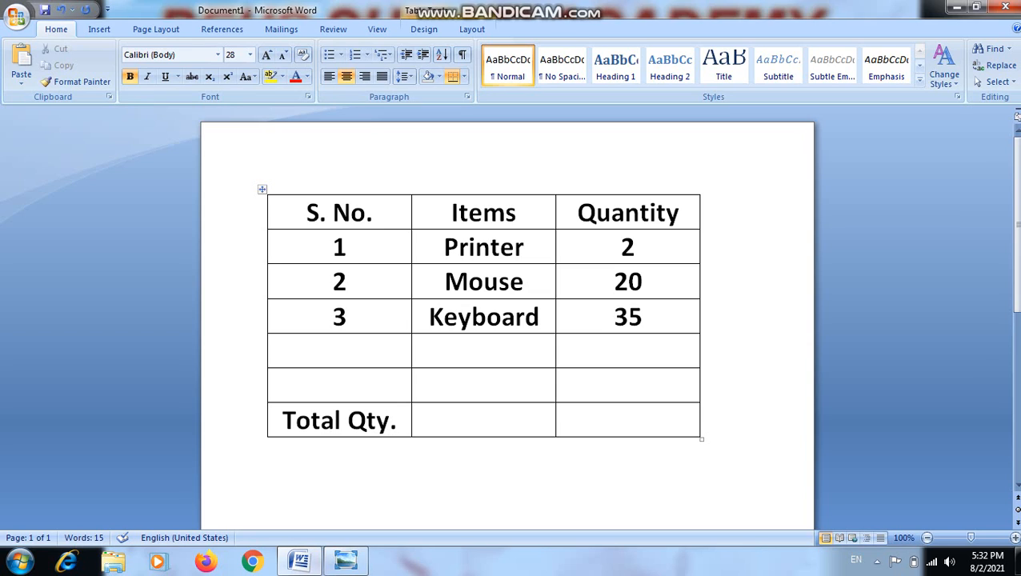
# Step: Insert the formula =SUM(ABOVE) into the Quantity column's cell in the Total Qty. row
pyautogui.click(630, 420)
pyautogui.click(631, 192)
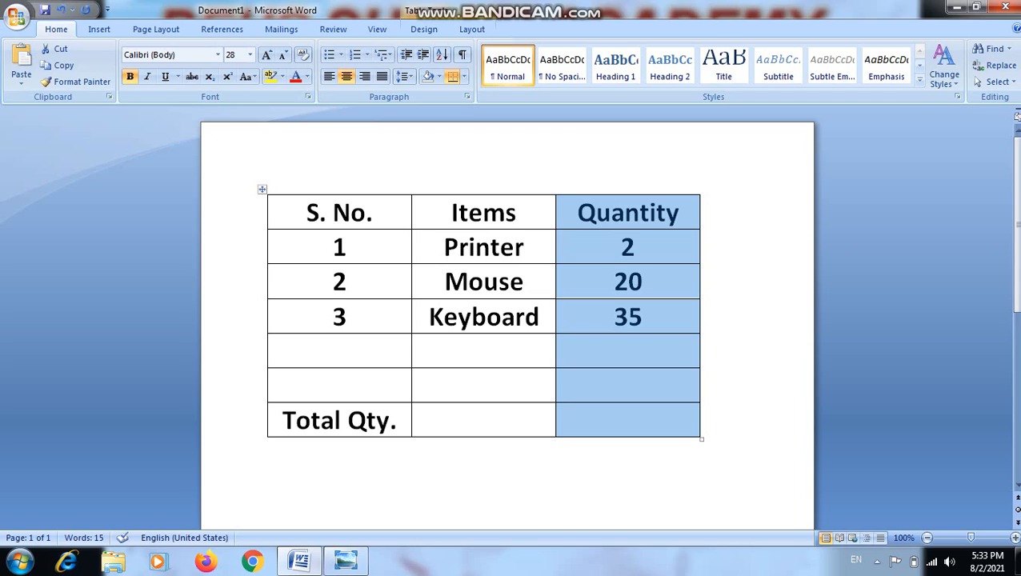
pyautogui.click(628, 419)
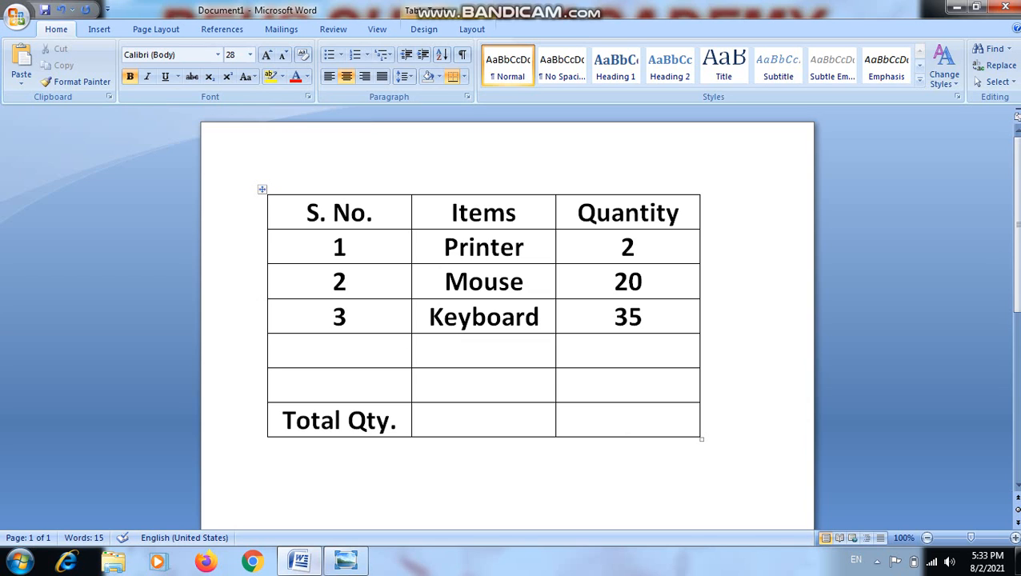
pyautogui.scroll(-5, 454, 68)
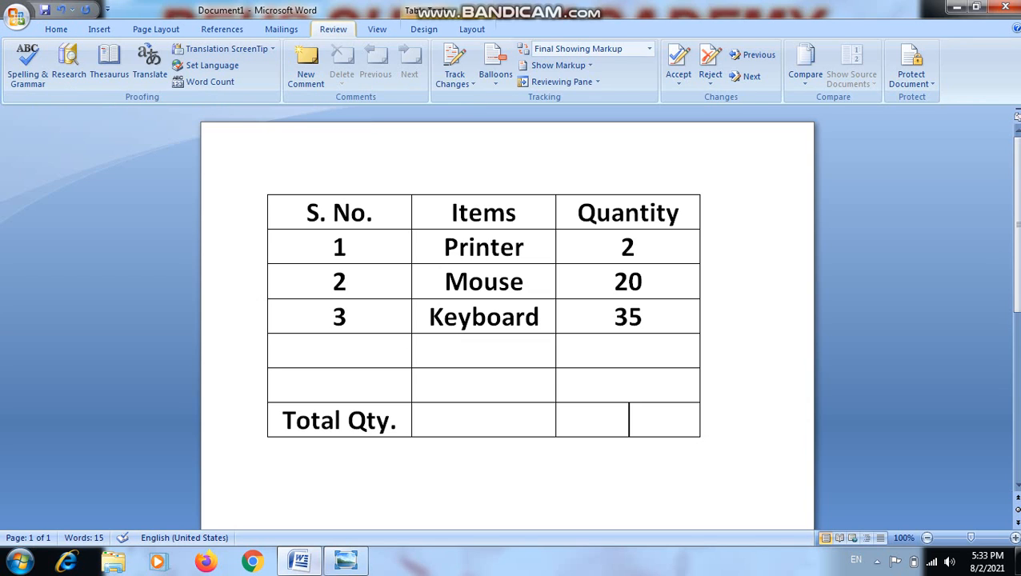
pyautogui.click(471, 28)
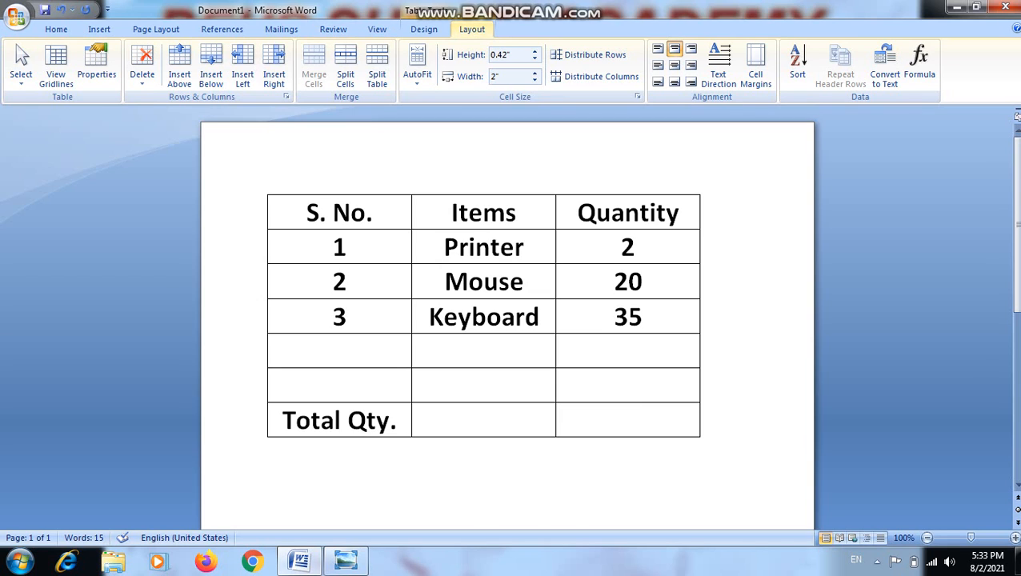
pyautogui.moveTo(971, 537); pyautogui.dragTo(968, 538)
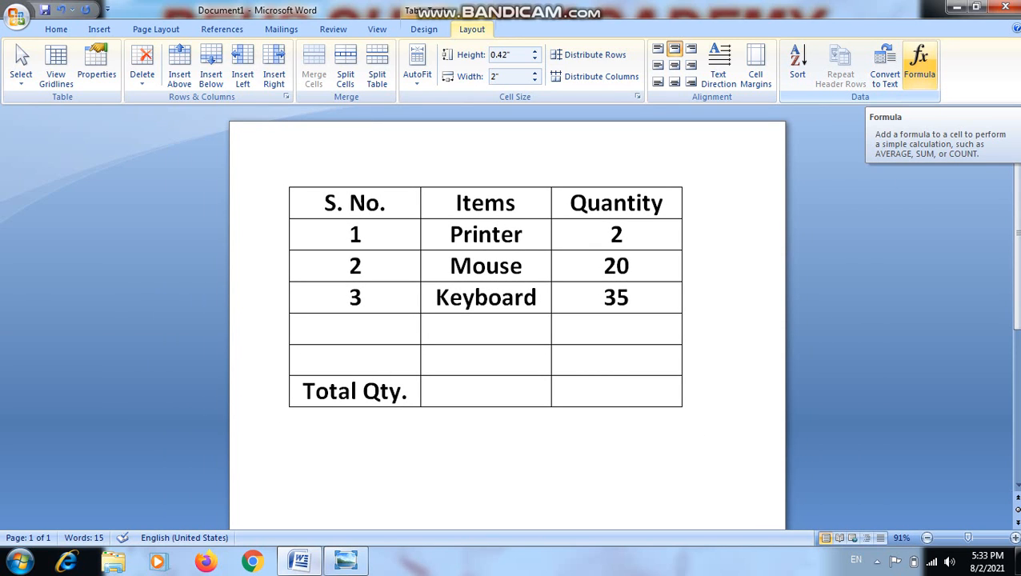
pyautogui.click(919, 64)
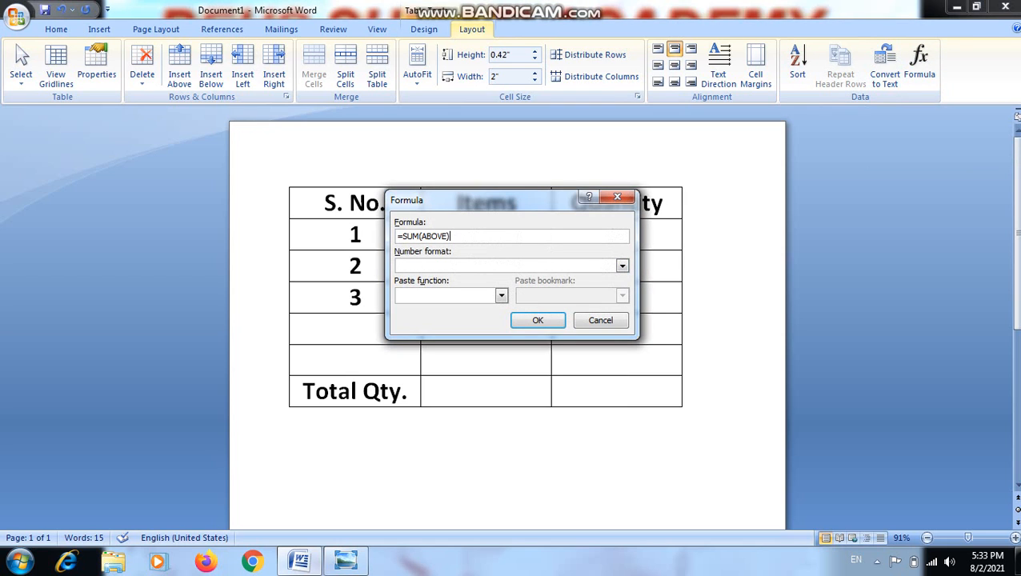
pyautogui.moveTo(480, 200); pyautogui.dragTo(524, 160)
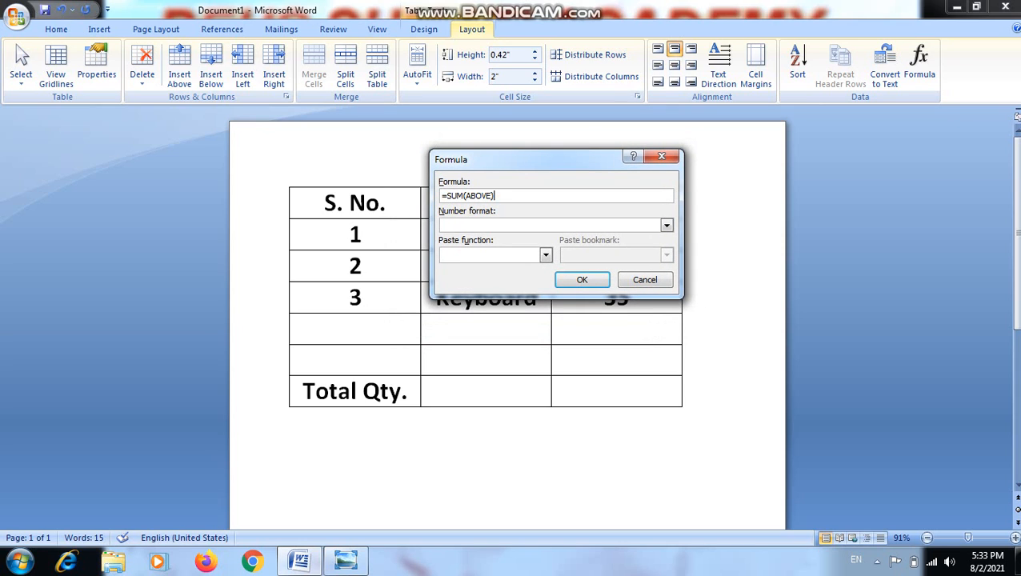
pyautogui.hotkey('shift', 'Left')
pyautogui.hotkey('shift', 'Left')
pyautogui.hotkey('shift', 'Left')
pyautogui.hotkey('shift', 'Left')
pyautogui.hotkey('shift', 'Left')
pyautogui.hotkey('shift', 'Left')
pyautogui.hotkey('shift', 'Left')
pyautogui.hotkey('shift', 'Left')
pyautogui.hotkey('shift', 'Left')
pyautogui.hotkey('shift', 'Left')
pyautogui.hotkey('shift', 'Left')
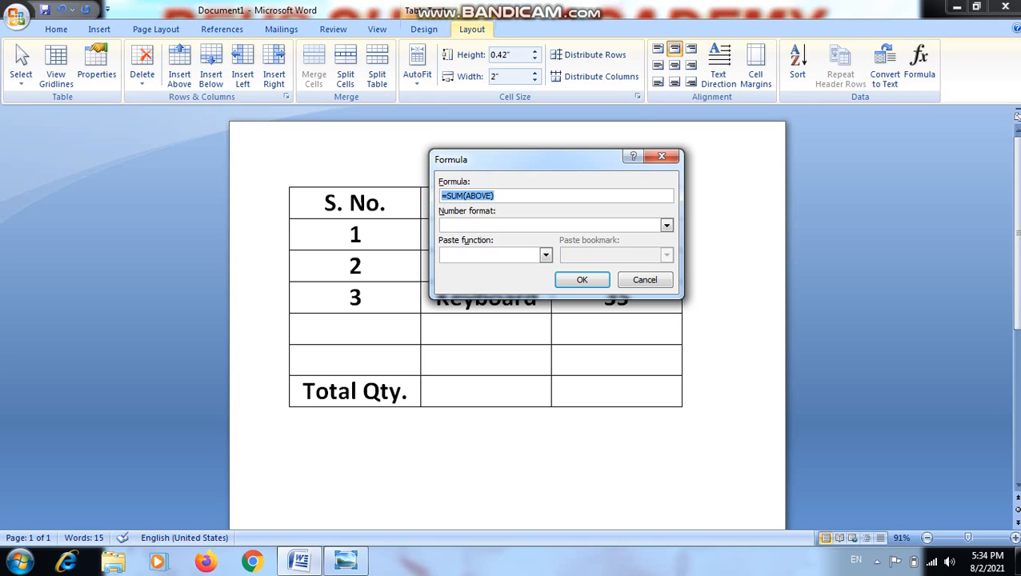
pyautogui.press('End')
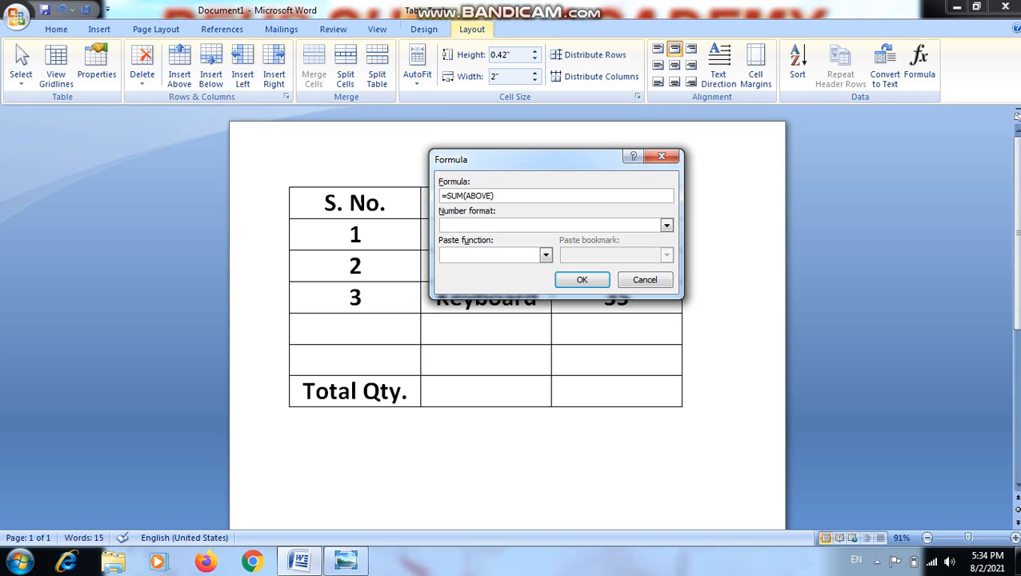
pyautogui.moveTo(481, 159); pyautogui.dragTo(327, 202)
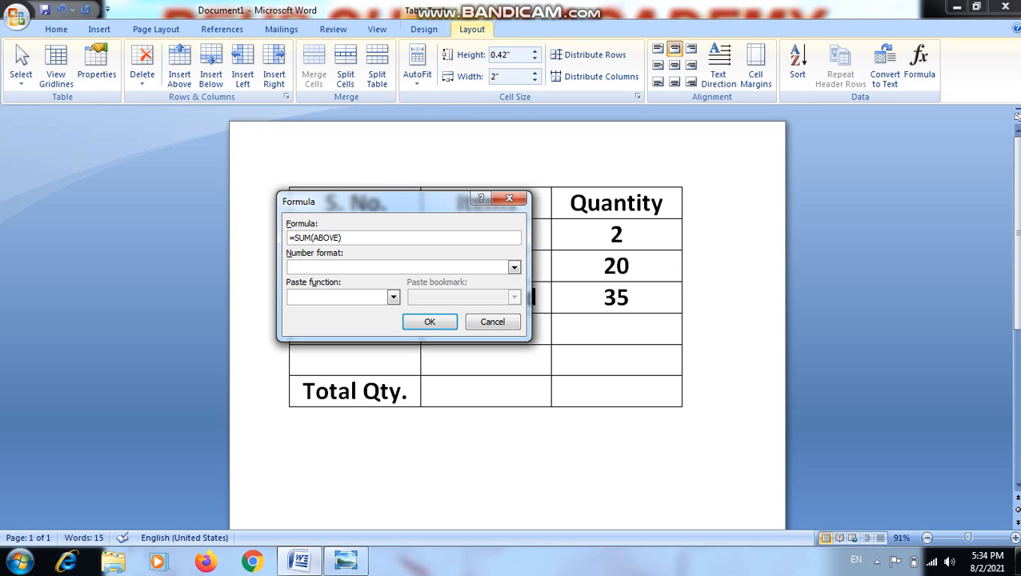
pyautogui.press('Return')
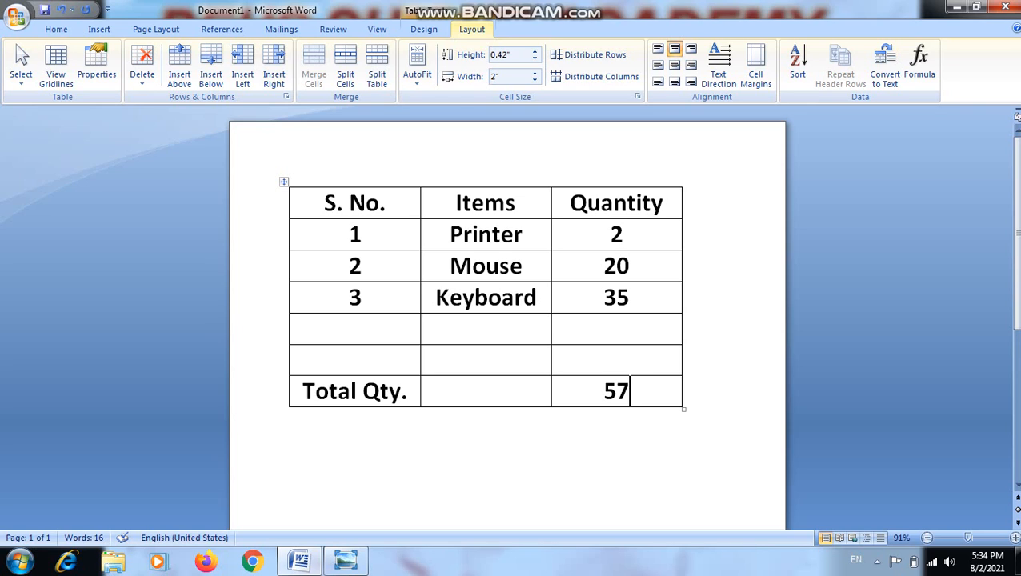
# Step: Fill the first empty row with serial number 4, item Monitor and quantity 10, and update the Quantity total
pyautogui.click(355, 329)
pyautogui.write('4')
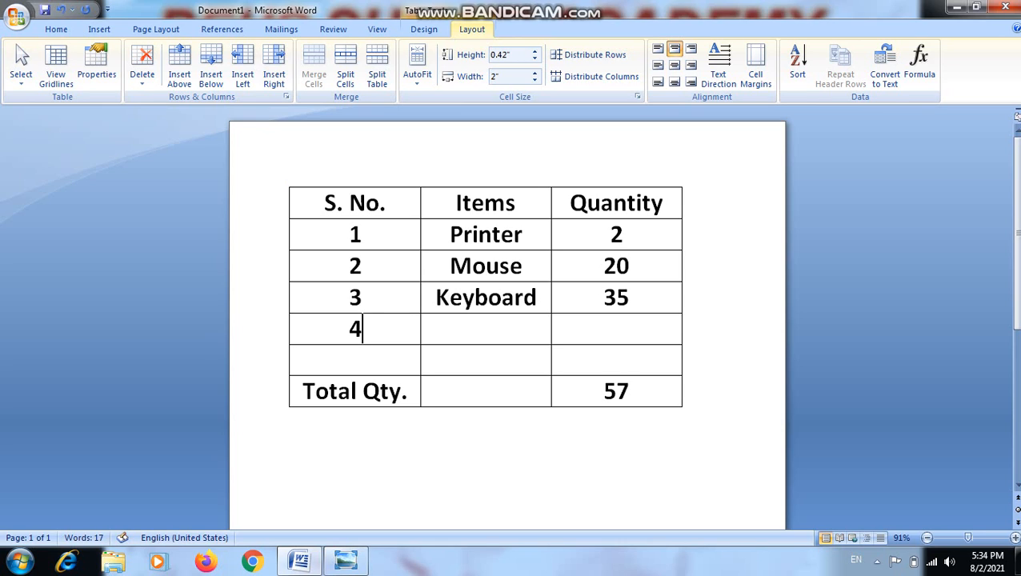
pyautogui.click(486, 329)
pyautogui.write('Monitor')
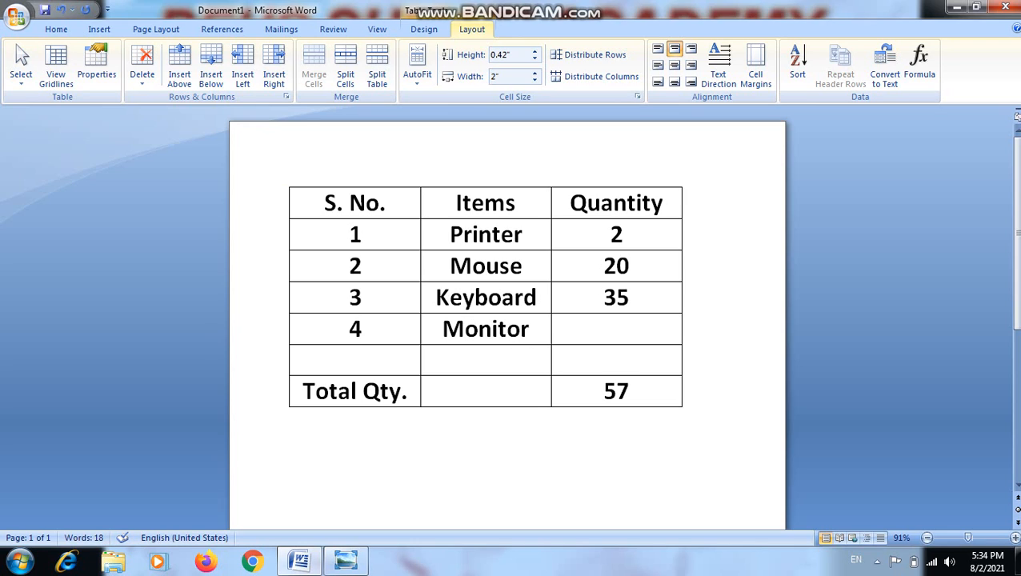
pyautogui.click(616, 329)
pyautogui.write('10')
pyautogui.press('Return')
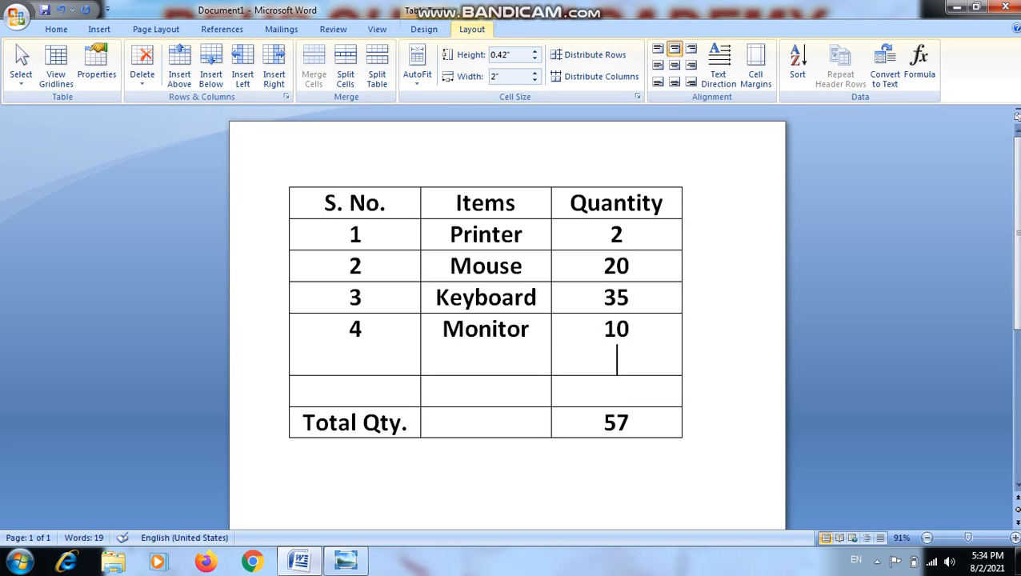
pyautogui.press('BackSpace')
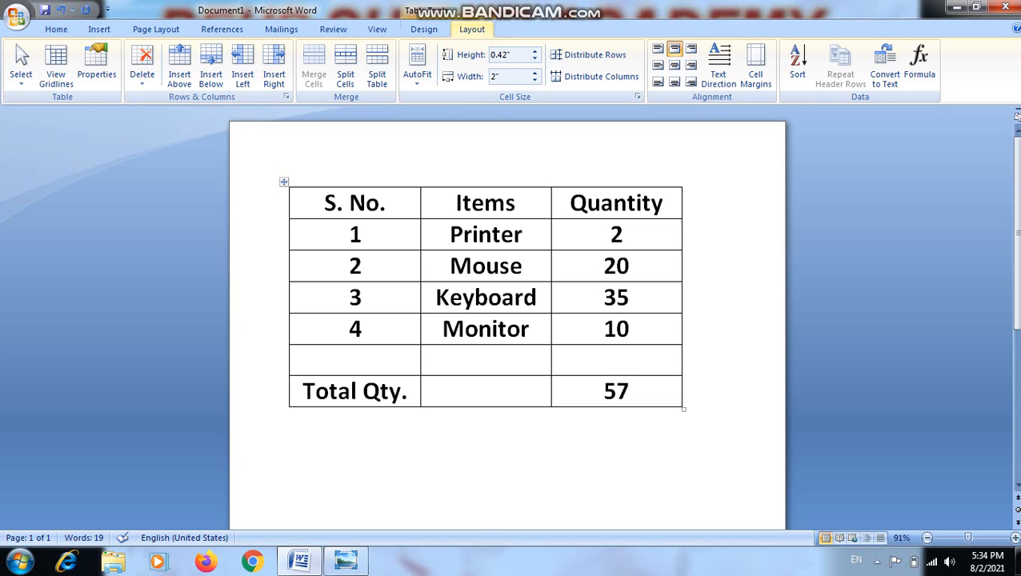
pyautogui.click(630, 391)
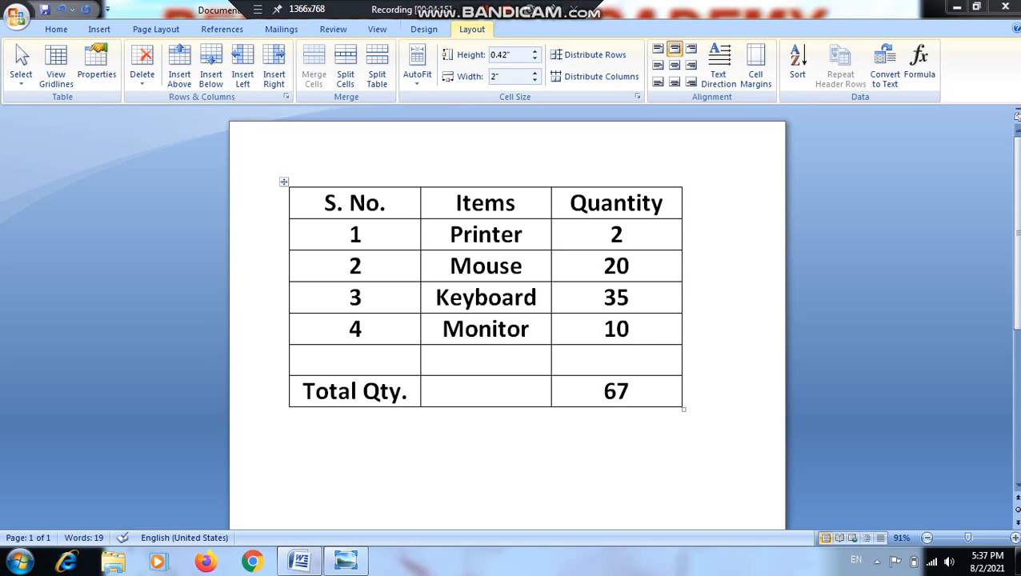
# Step: Insert a new column to the right of Quantity and give it the heading "Cost"
pyautogui.click(617, 187)
pyautogui.click(687, 195)
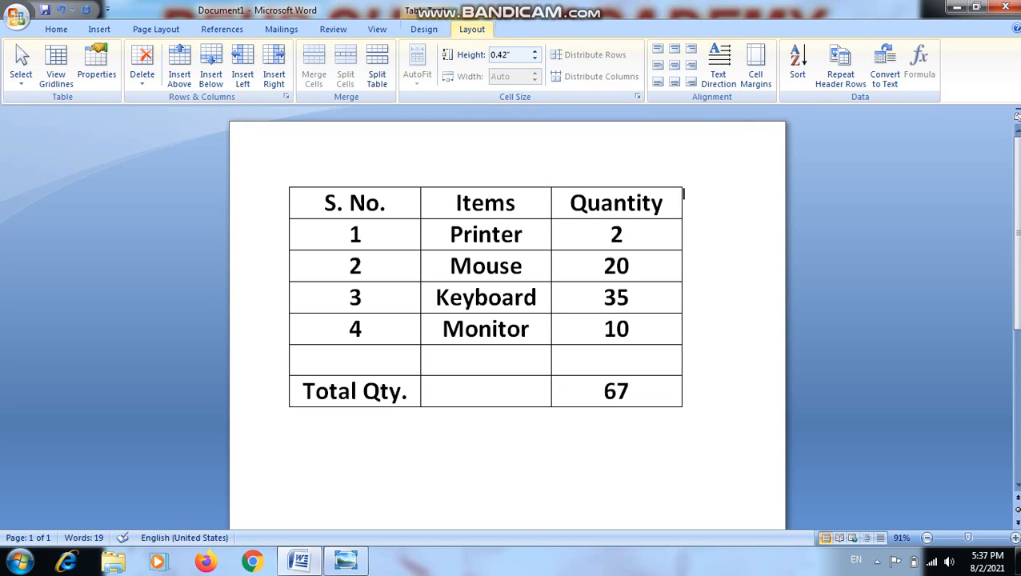
pyautogui.click(617, 186)
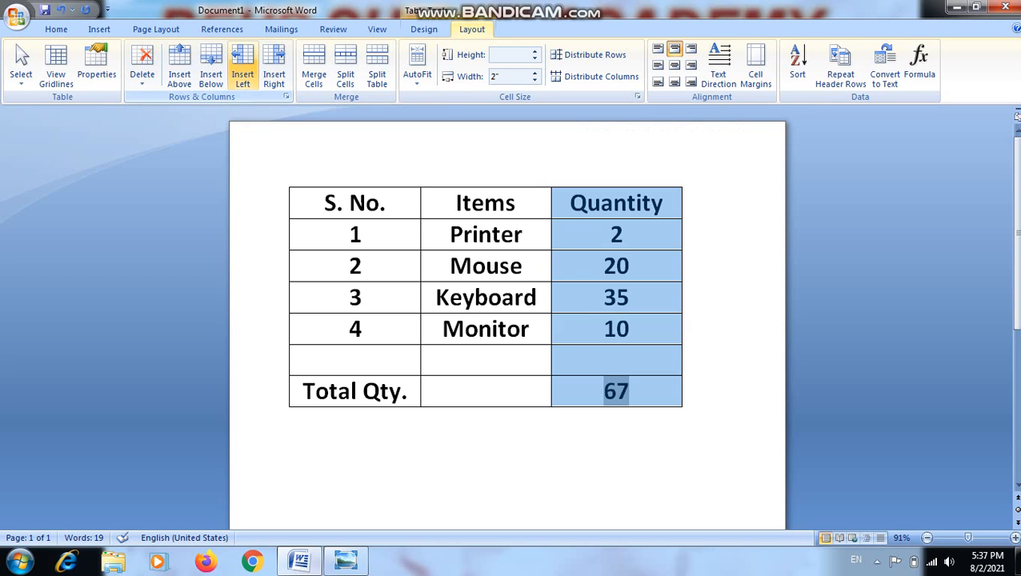
pyautogui.click(274, 72)
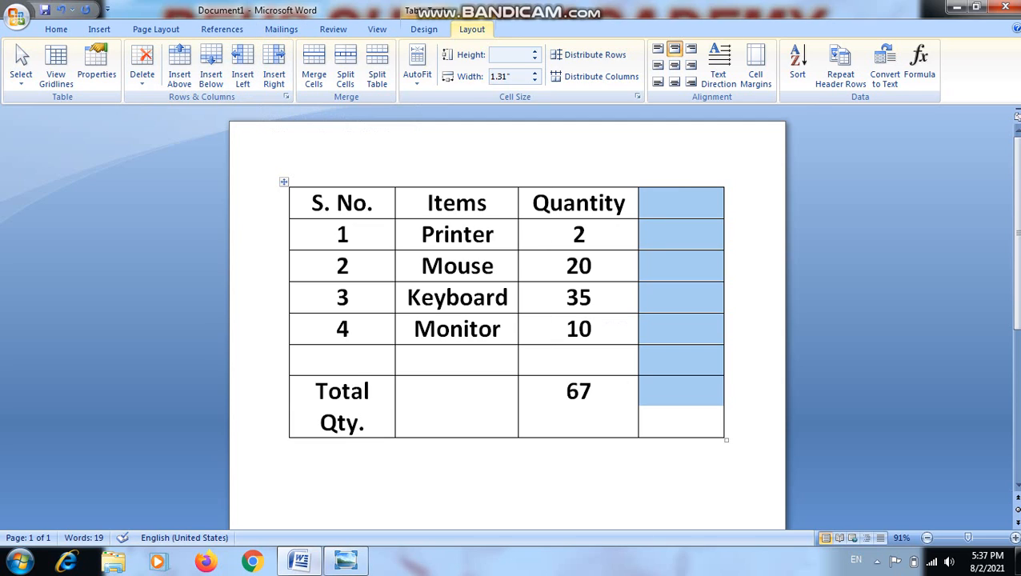
pyautogui.click(681, 203)
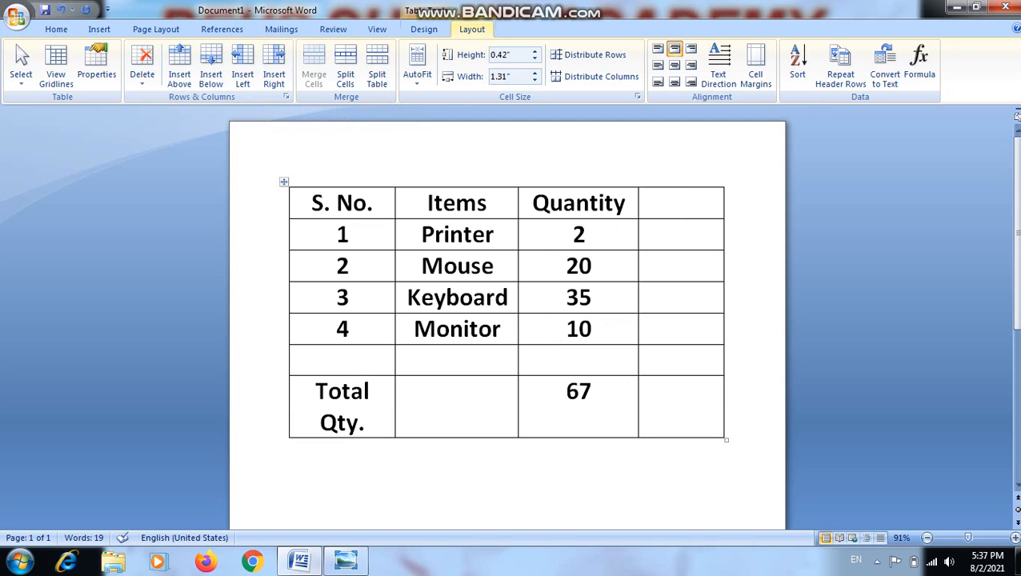
pyautogui.write('P')
pyautogui.press('BackSpace')
pyautogui.write('Cost')
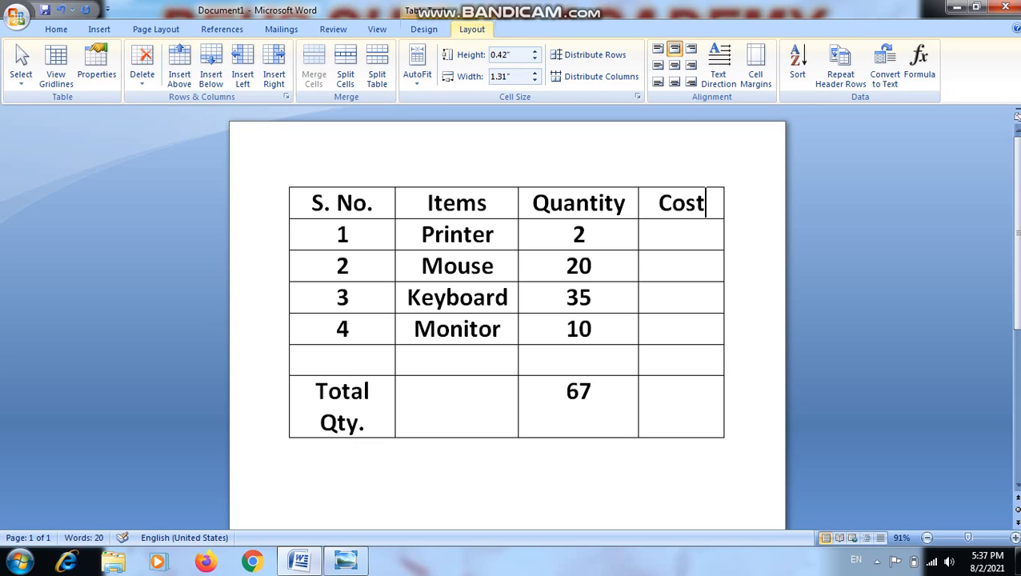
# Step: Enter the costs 10000 for Printer, 5000 for Mouse, 20000 for Keyboard and 30000 for Monitor
pyautogui.click(681, 235)
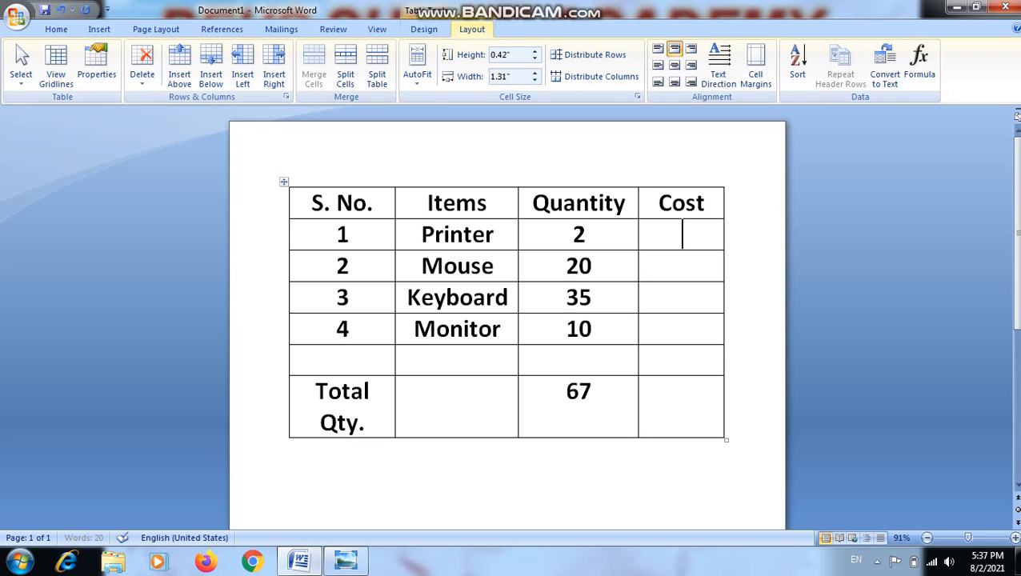
pyautogui.write('10')
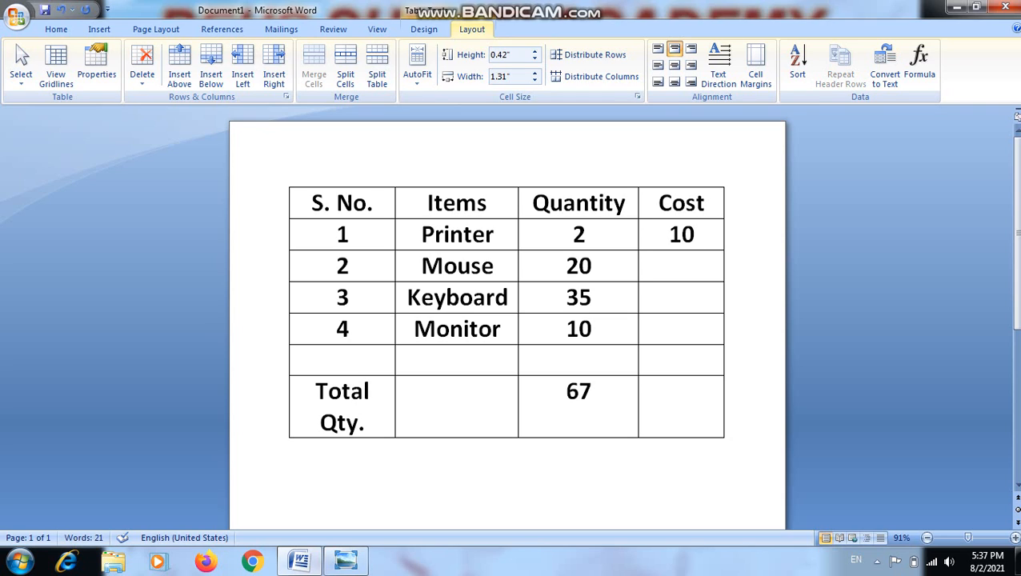
pyautogui.write('oo')
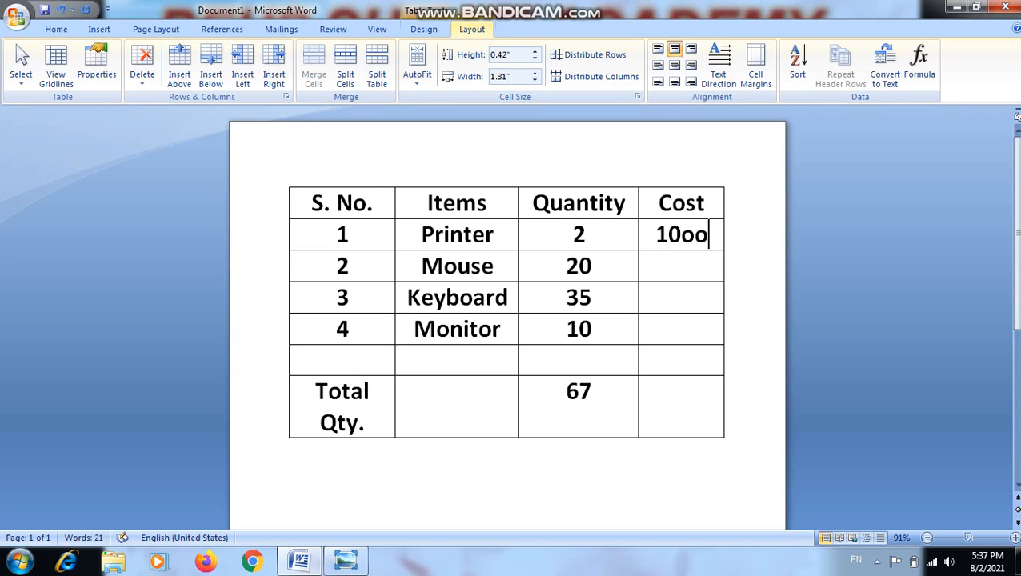
pyautogui.press('BackSpace')
pyautogui.press('BackSpace')
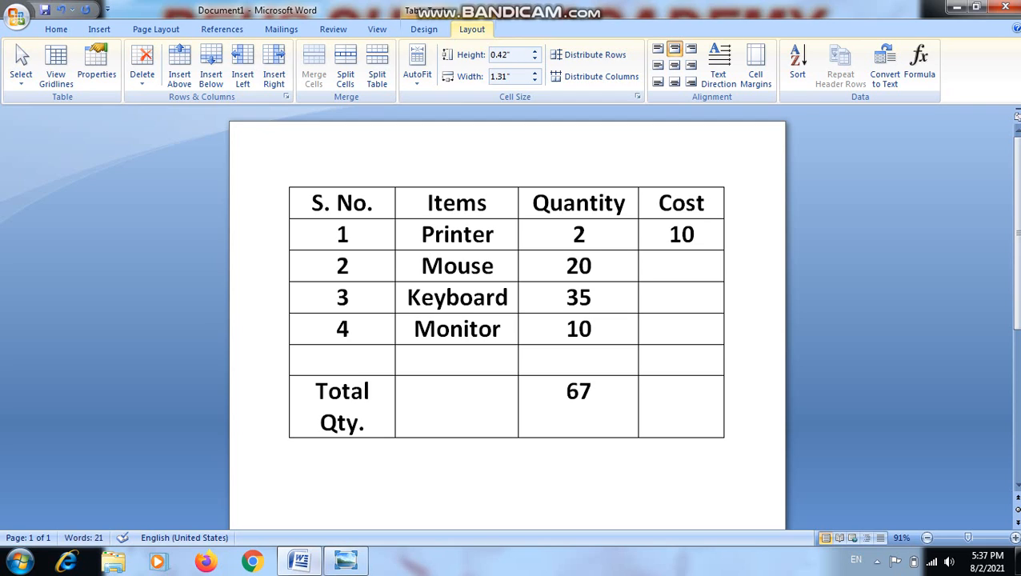
pyautogui.write('000')
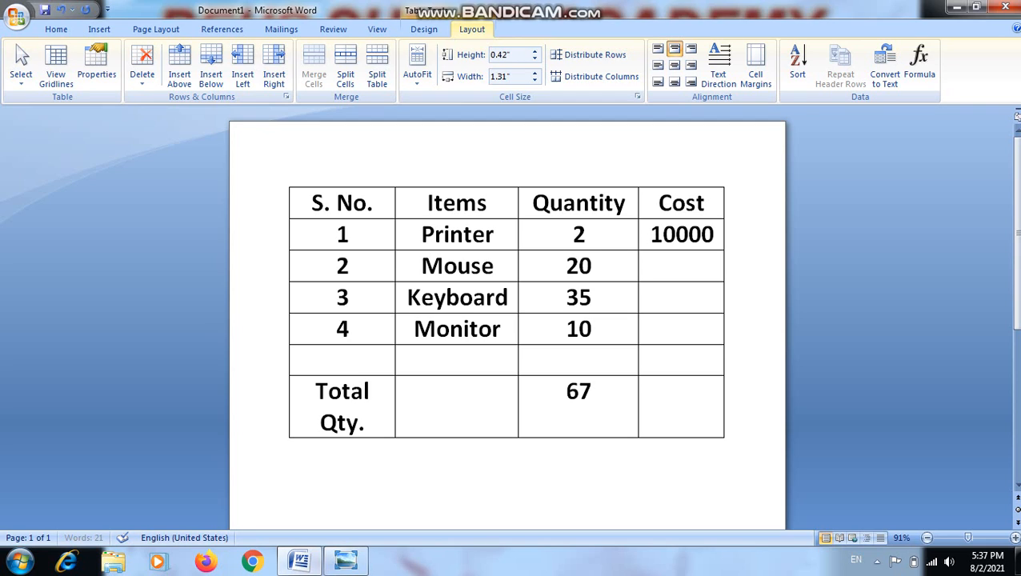
pyautogui.click(682, 265)
pyautogui.write('5000')
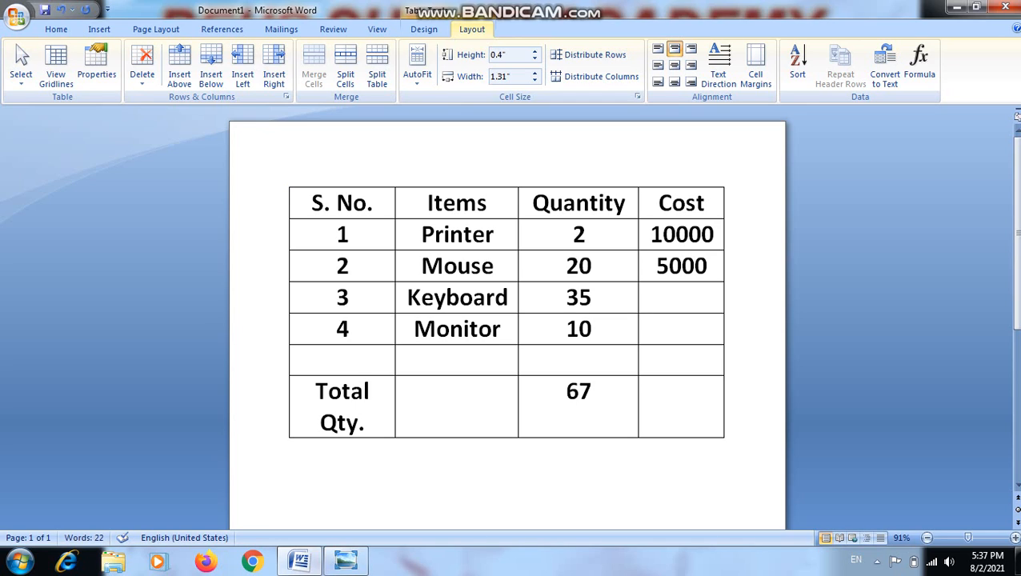
pyautogui.click(681, 298)
pyautogui.write('20')
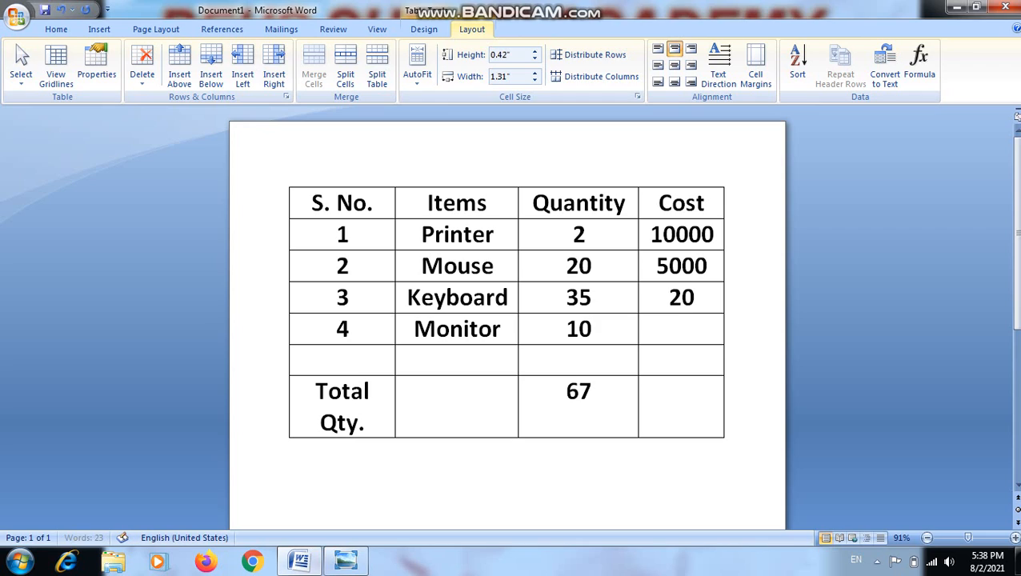
pyautogui.write('000')
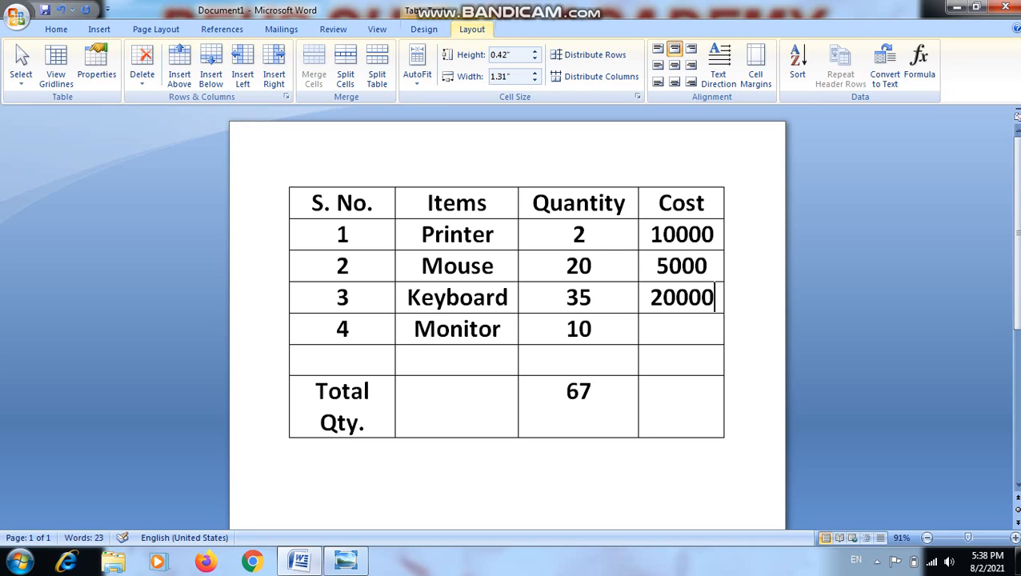
pyautogui.click(681, 329)
pyautogui.write('30000')
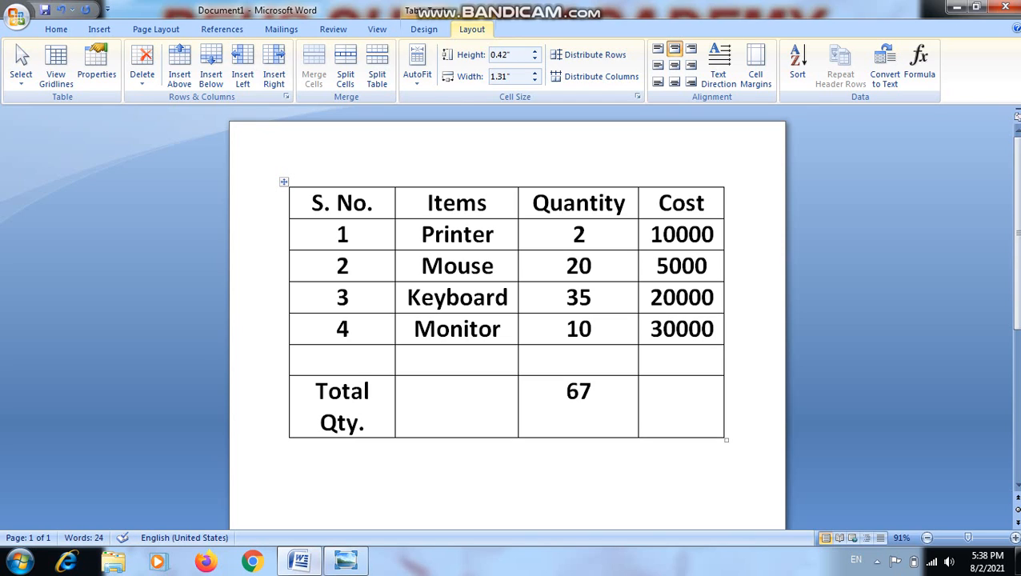
# Step: Change the Monitor cost to 80000 and widen the Cost column to about 1.45 inches
pyautogui.click(662, 329)
pyautogui.press('BackSpace')
pyautogui.write('8')
pyautogui.click(682, 391)
pyautogui.moveTo(638, 405); pyautogui.dragTo(629, 404)
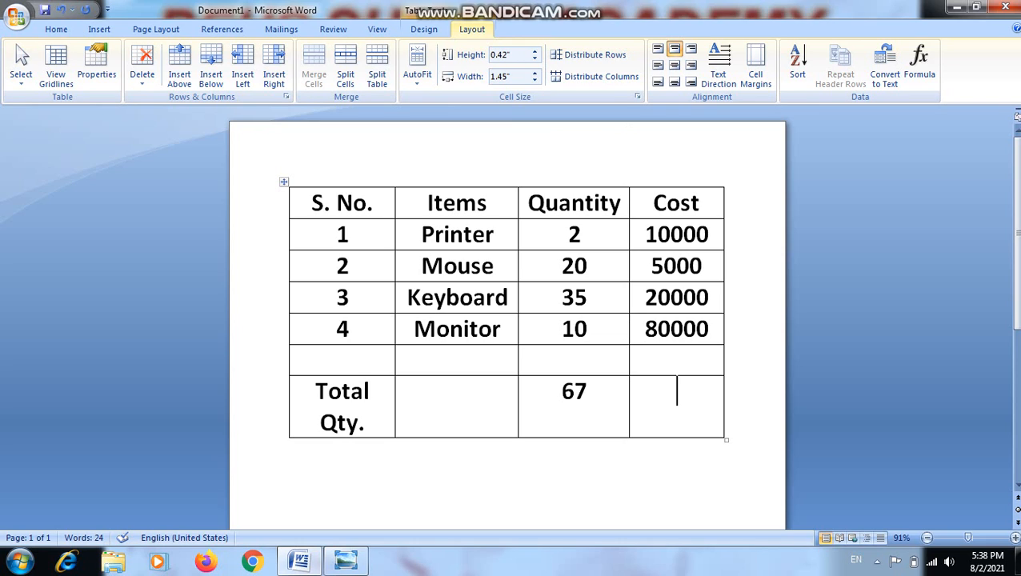
# Step: Shorten the last row's label to "Total"
pyautogui.click(367, 422)
pyautogui.press('BackSpace')
pyautogui.press('BackSpace')
pyautogui.press('BackSpace')
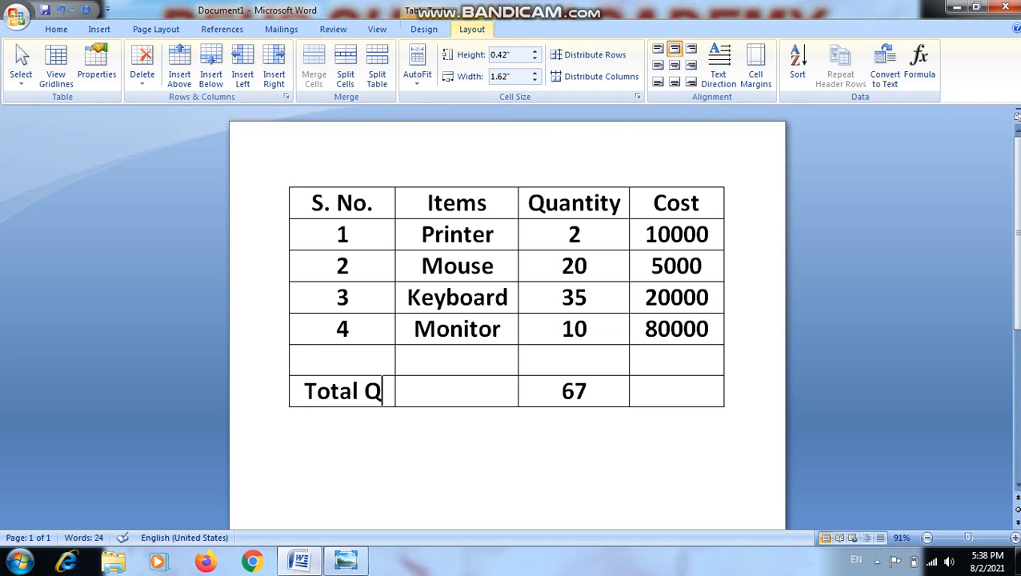
pyautogui.press('BackSpace')
pyautogui.press('BackSpace')
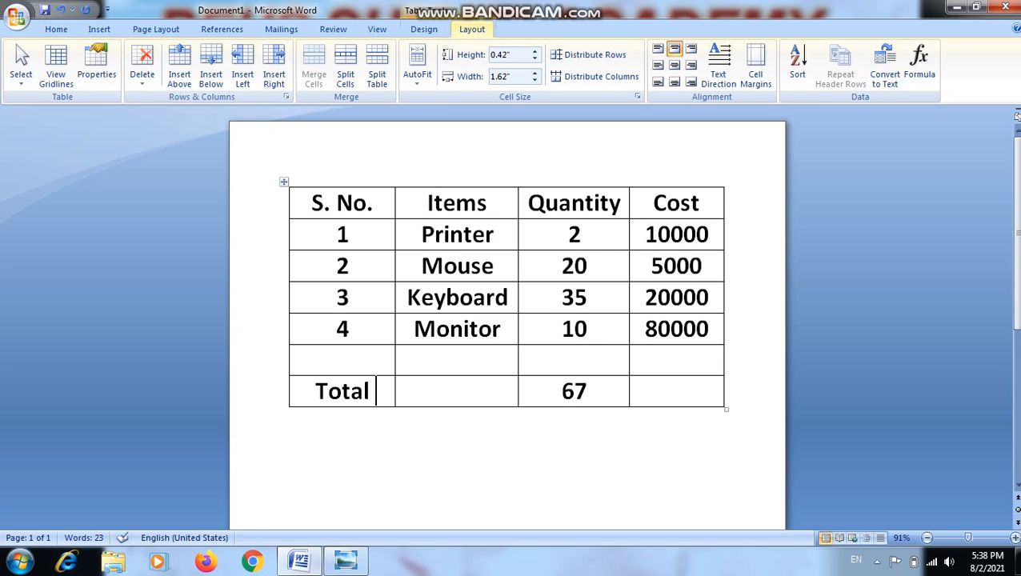
# Step: Insert the formula =SUM(above) into the Cost column's cell in the Total row
pyautogui.click(677, 391)
pyautogui.click(424, 29)
pyautogui.click(472, 29)
pyautogui.click(920, 65)
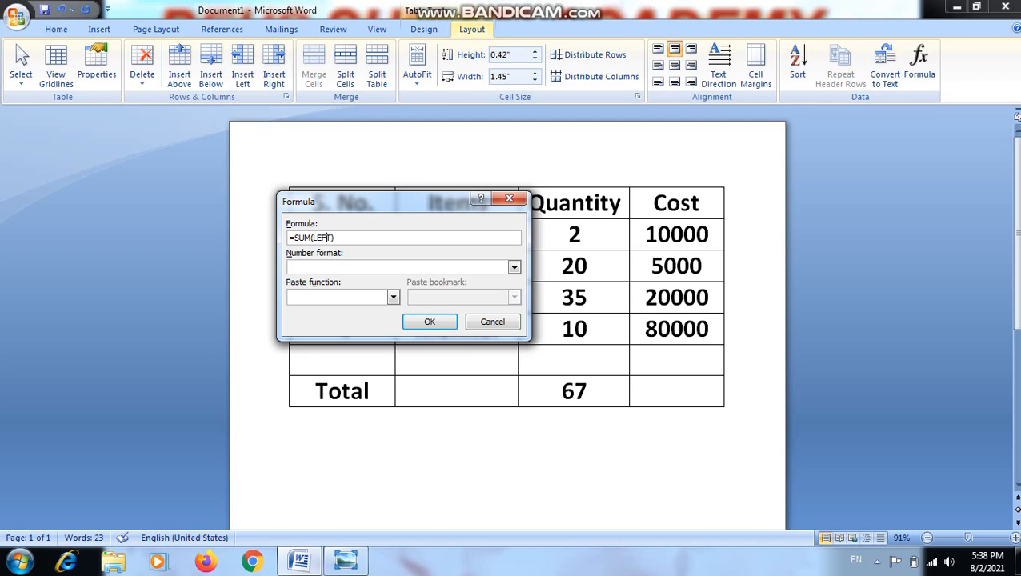
pyautogui.press('BackSpace')
pyautogui.press('BackSpace')
pyautogui.press('BackSpace')
pyautogui.press('BackSpace')
pyautogui.press('BackSpace')
pyautogui.write('above')
pyautogui.press('Return')
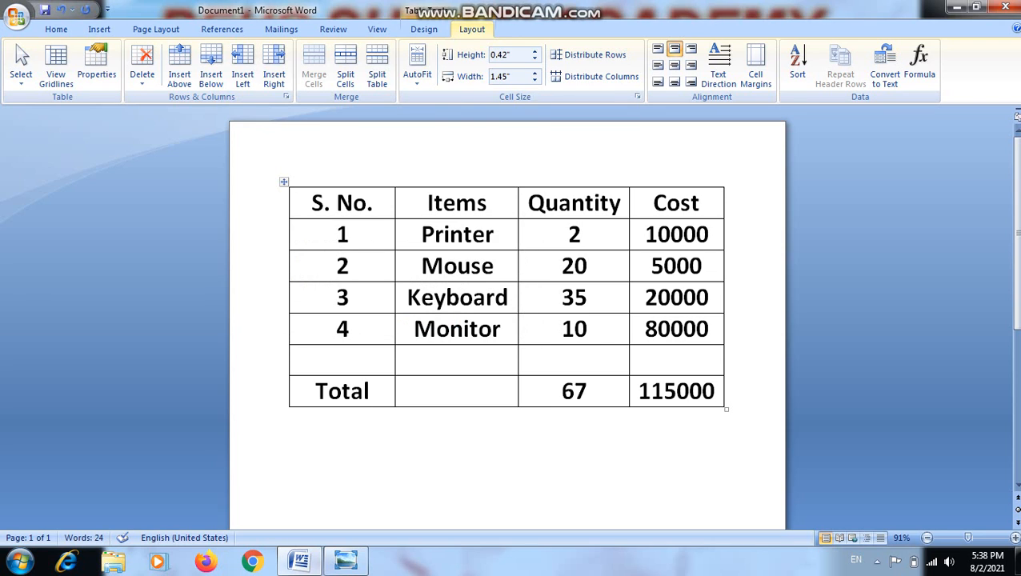